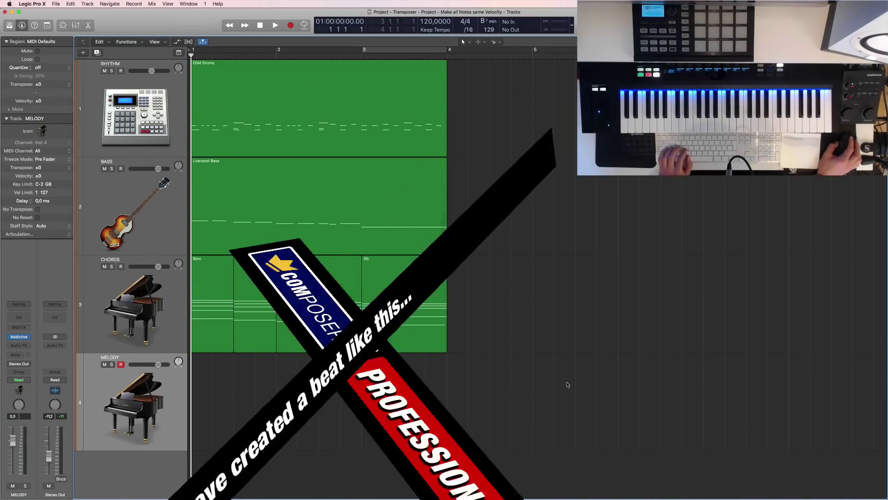
# Play back the beat, then select the BASS, CHORDS and MELODY tracks in turn.
pyautogui.press('space')
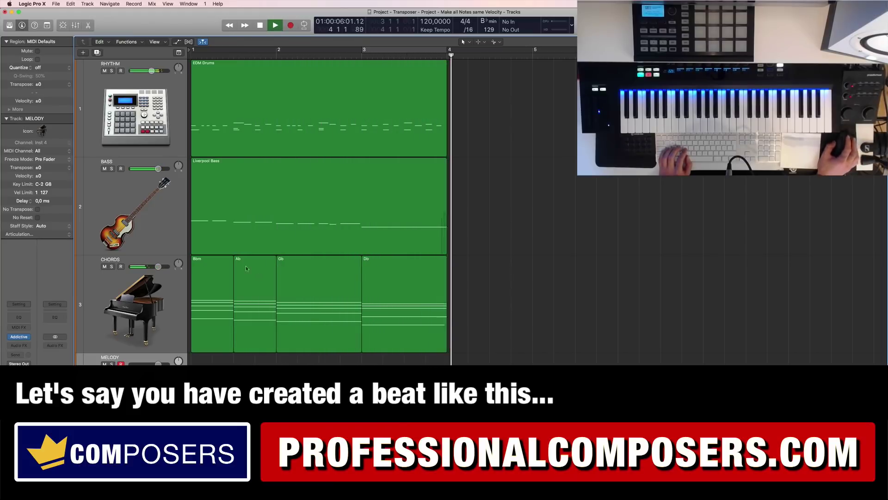
pyautogui.press('space')
pyautogui.click(162, 213)
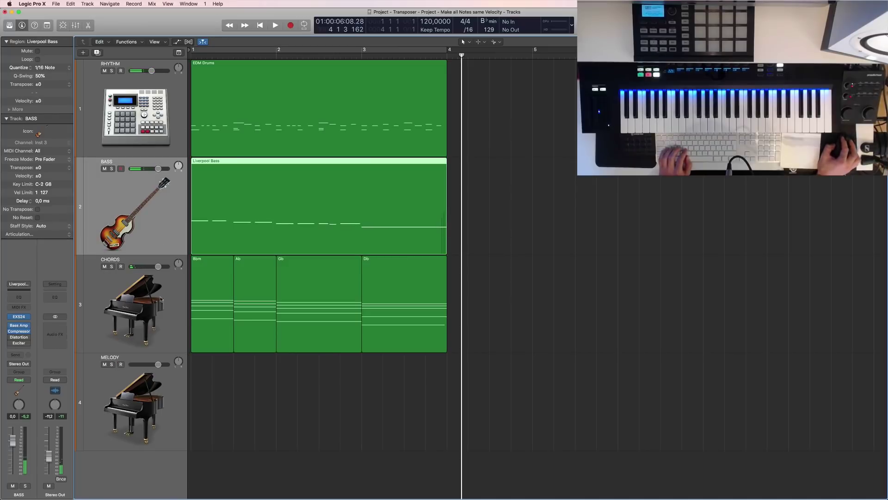
pyautogui.click(168, 311)
pyautogui.click(178, 405)
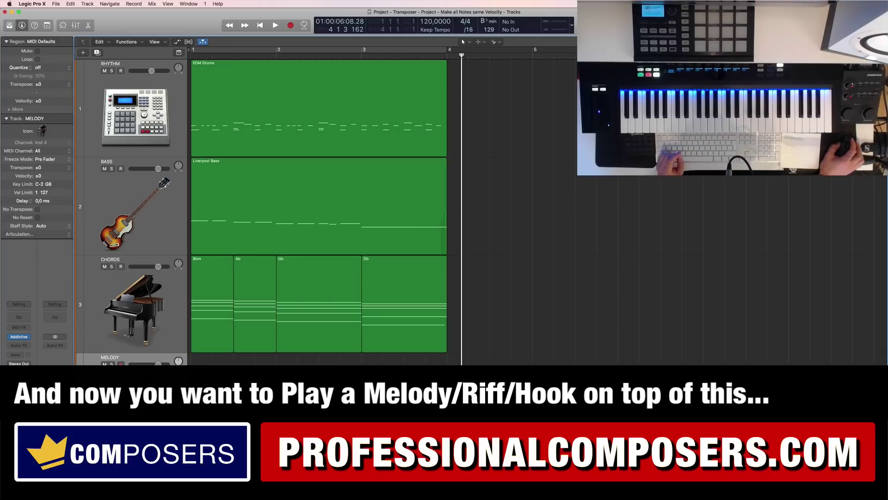
# Open the Bbm chord region and then all four chord regions in the piano roll.
pyautogui.click(224, 325)
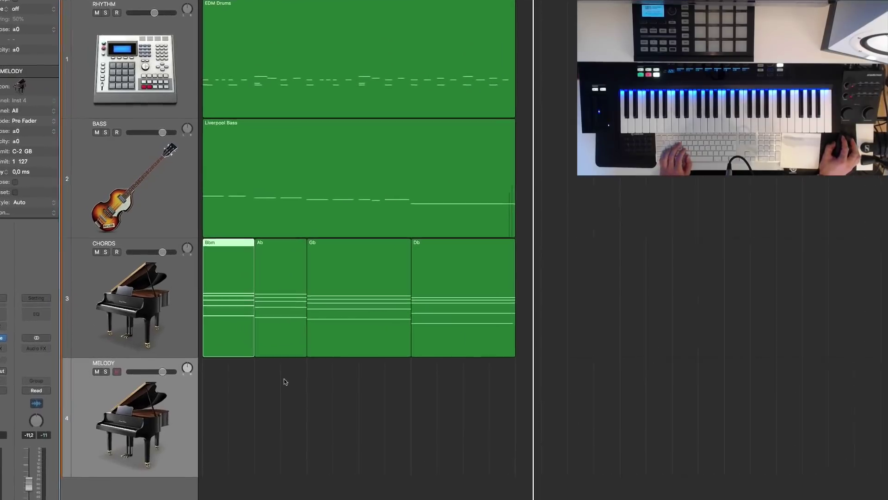
pyautogui.press('p')
pyautogui.press('p')
pyautogui.moveTo(516, 376); pyautogui.dragTo(205, 321)
pyautogui.press('p')
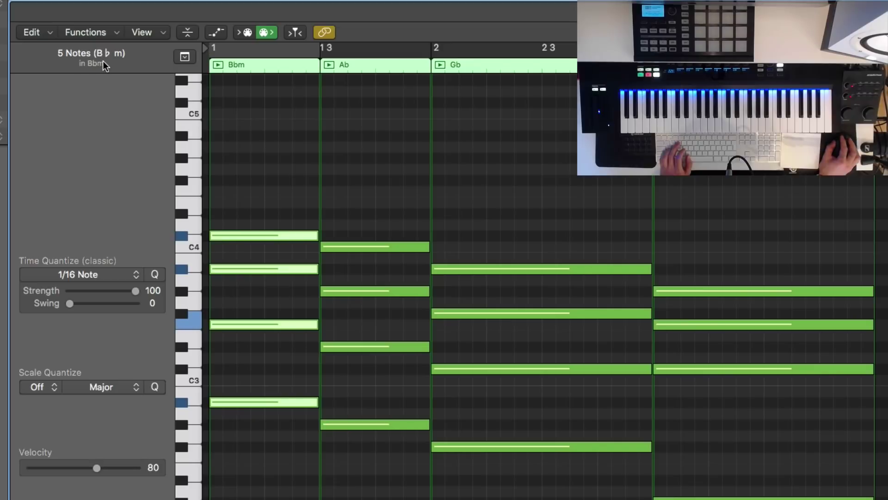
# Step through the notes of the Ab and Gb chords, then marquee-select notes.
pyautogui.press('Right')
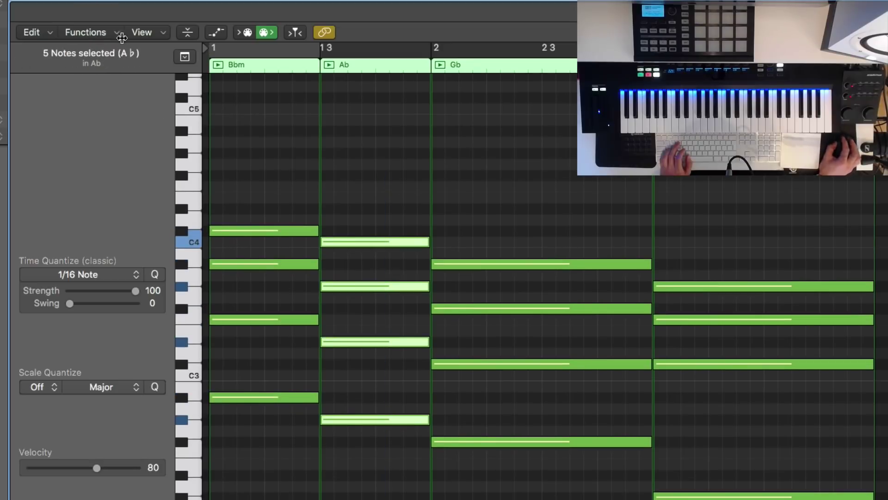
pyautogui.press('Right')
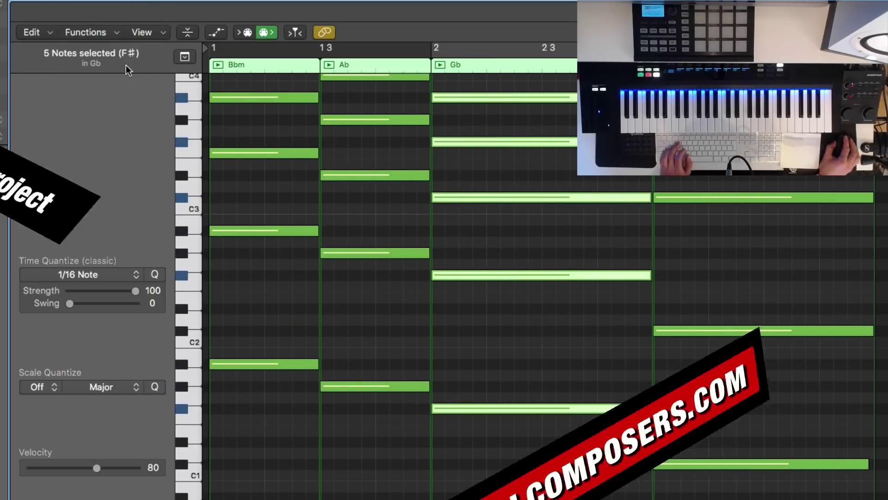
pyautogui.scroll(5, 579, 190)
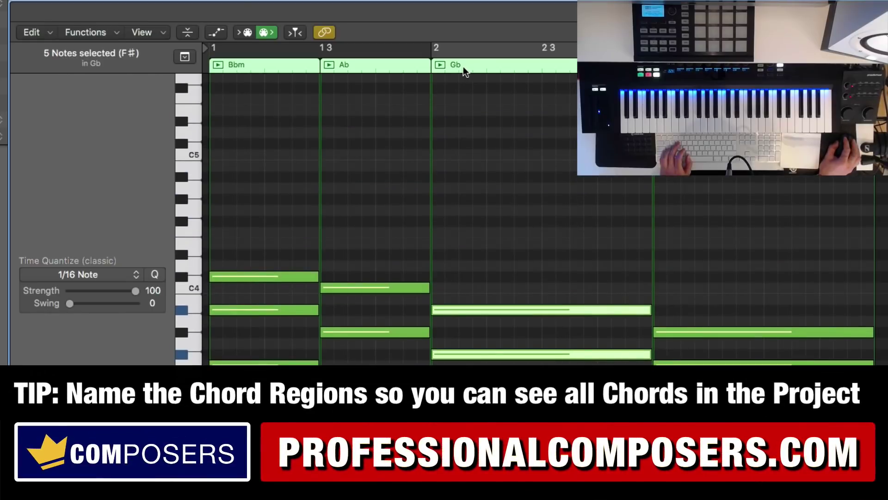
pyautogui.click(528, 266)
pyautogui.moveTo(535, 238); pyautogui.dragTo(573, 357)
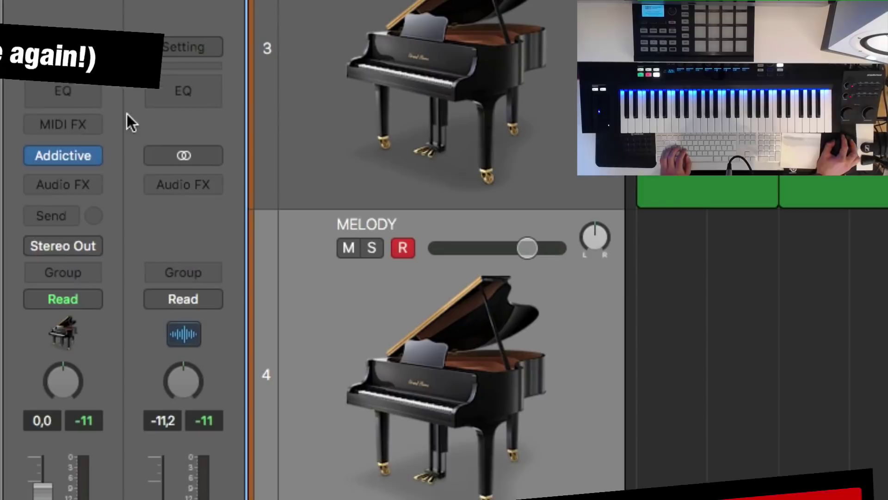
# Insert a Transposer MIDI effect on MELODY, closing the Stylus RMX and Addictive Keys windows.
pyautogui.click(92, 125)
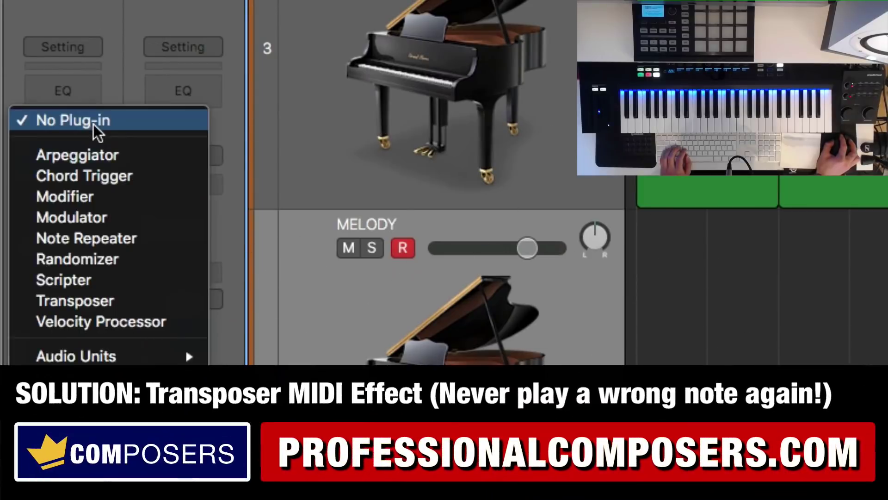
pyautogui.click(103, 303)
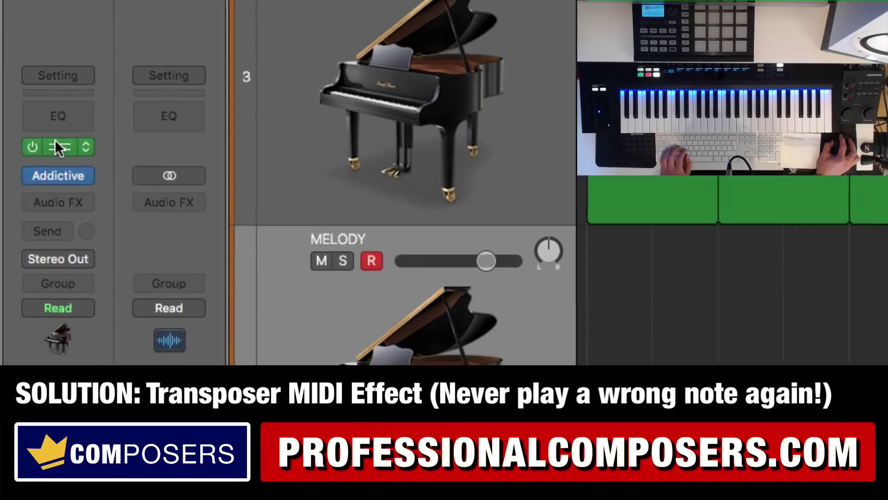
pyautogui.click(60, 125)
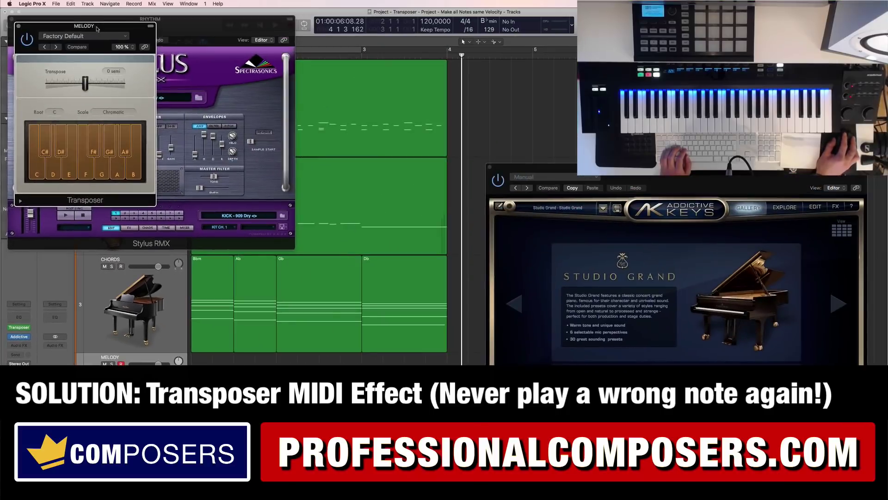
pyautogui.moveTo(98, 28); pyautogui.dragTo(466, 137)
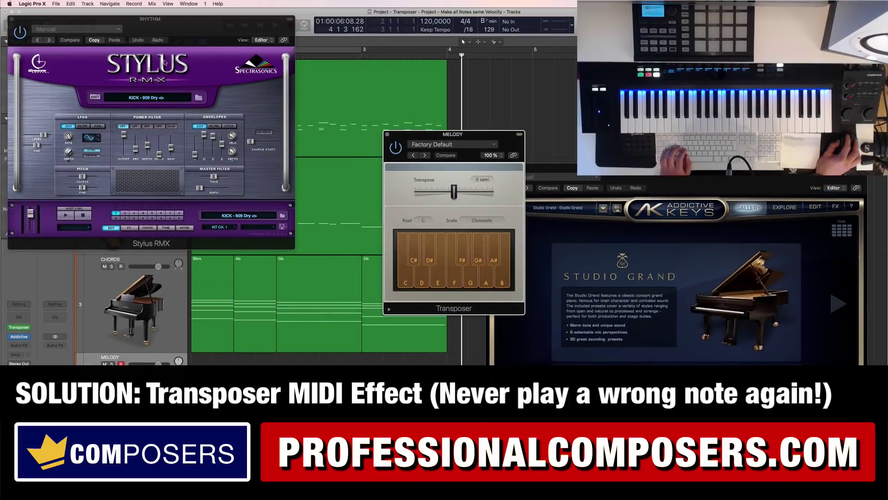
pyautogui.click(10, 19)
pyautogui.moveTo(552, 168); pyautogui.dragTo(628, 190)
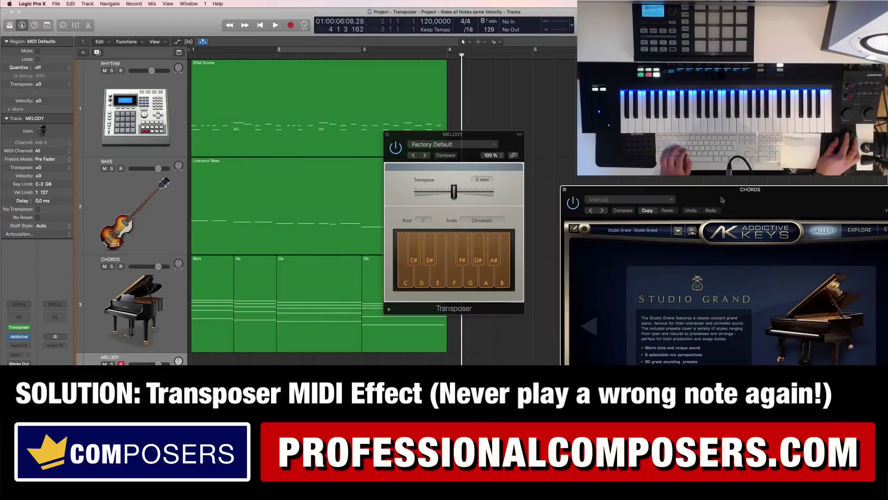
pyautogui.click(565, 191)
pyautogui.moveTo(487, 135); pyautogui.dragTo(616, 94)
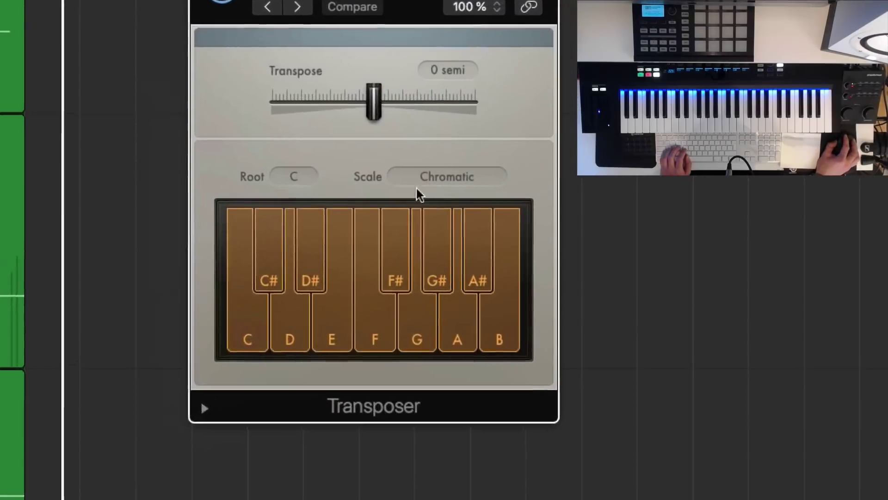
# Set the Transposer scale to Natural Minor with root note A#.
pyautogui.click(601, 183)
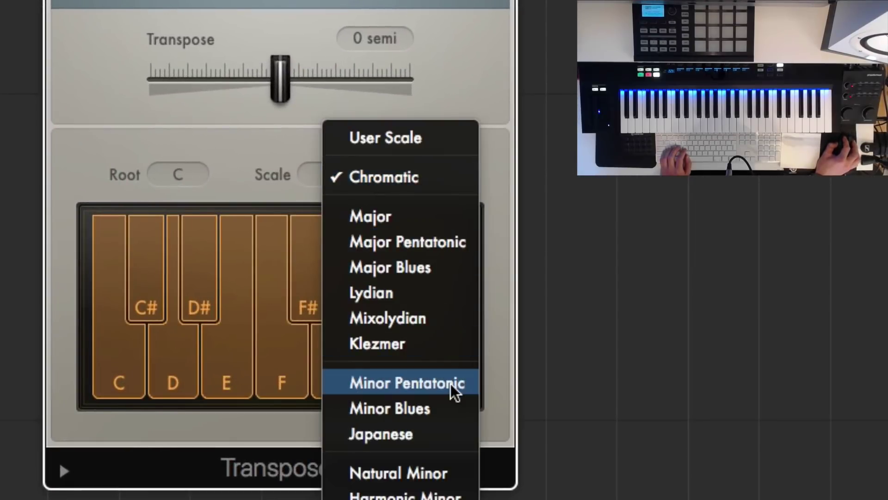
pyautogui.click(441, 475)
pyautogui.moveTo(180, 182); pyautogui.dragTo(183, 204)
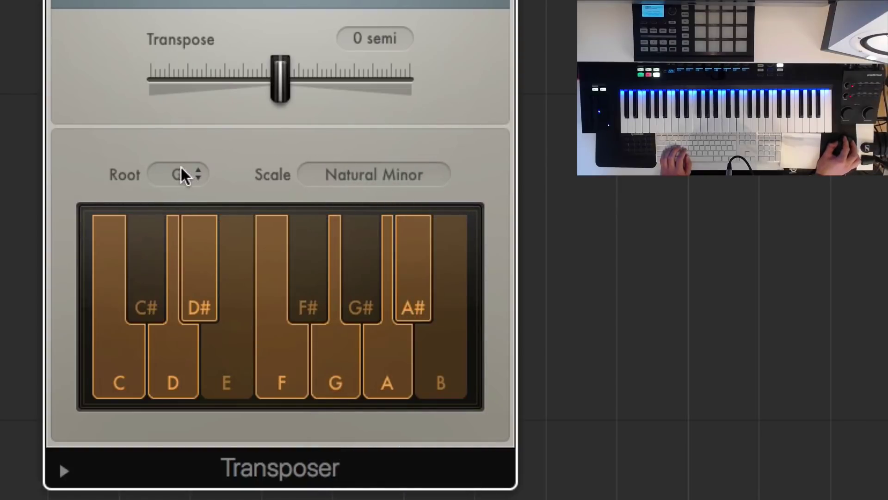
pyautogui.click(182, 175)
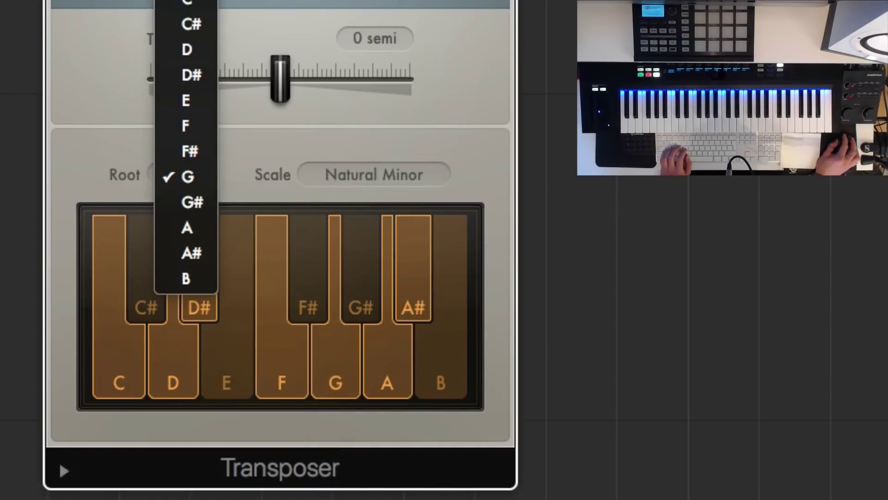
pyautogui.click(199, 259)
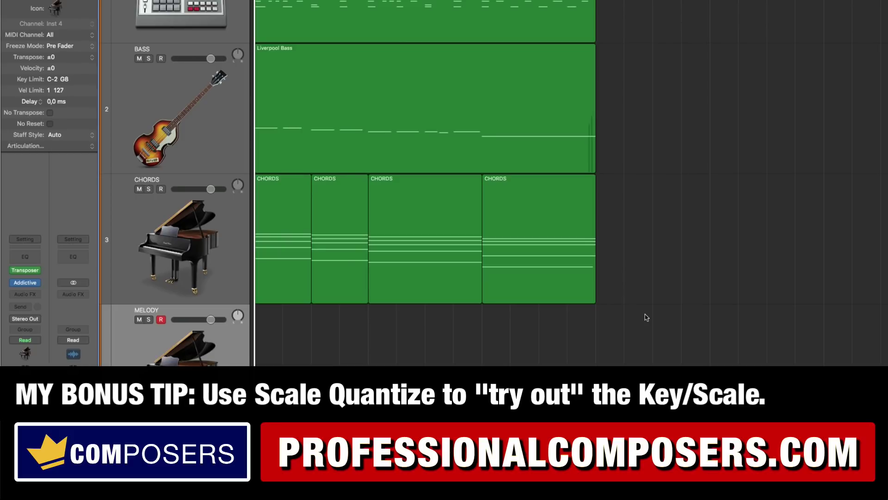
# Open all four CHORDS regions together in the piano roll.
pyautogui.moveTo(671, 317); pyautogui.dragTo(336, 252)
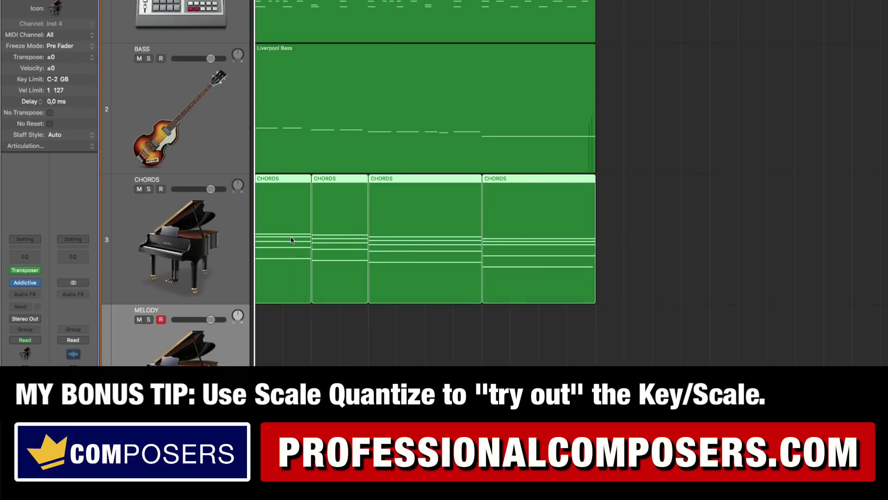
pyautogui.doubleClick(523, 238)
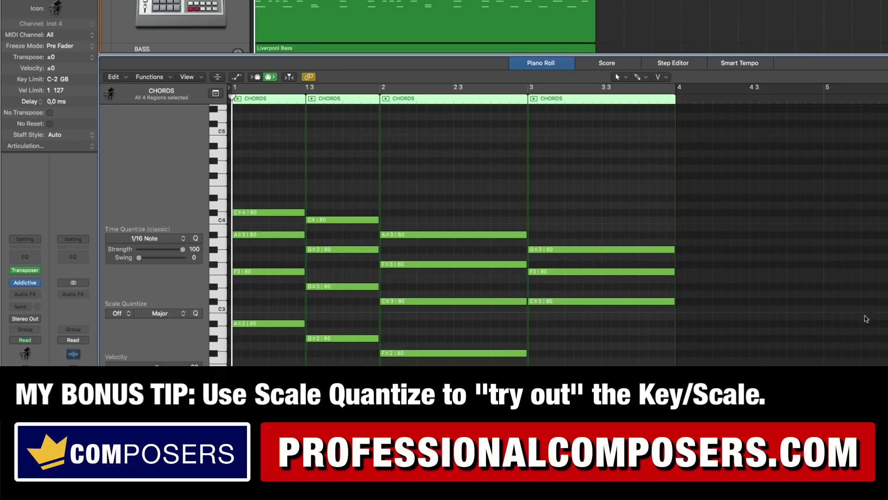
pyautogui.press('e')
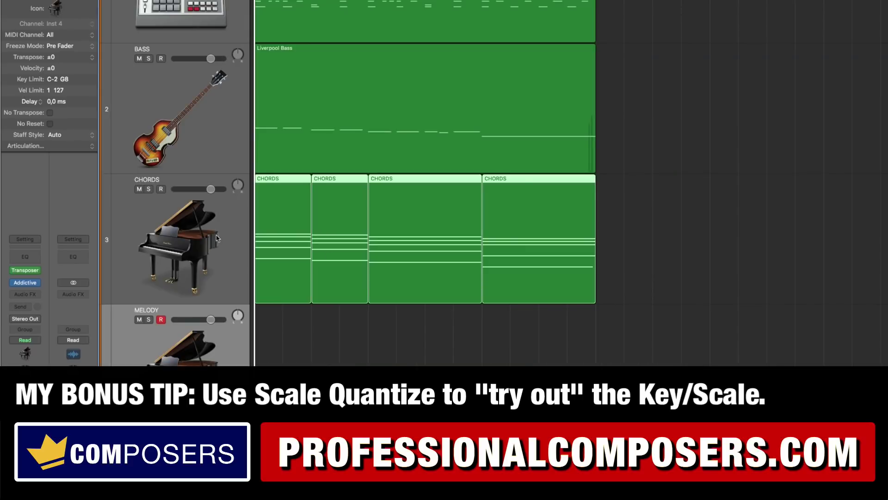
pyautogui.moveTo(727, 300); pyautogui.dragTo(597, 237)
pyautogui.press('e')
# Marquee-select all 20 chord notes in the piano roll.
pyautogui.moveTo(268, 190); pyautogui.dragTo(271, 361)
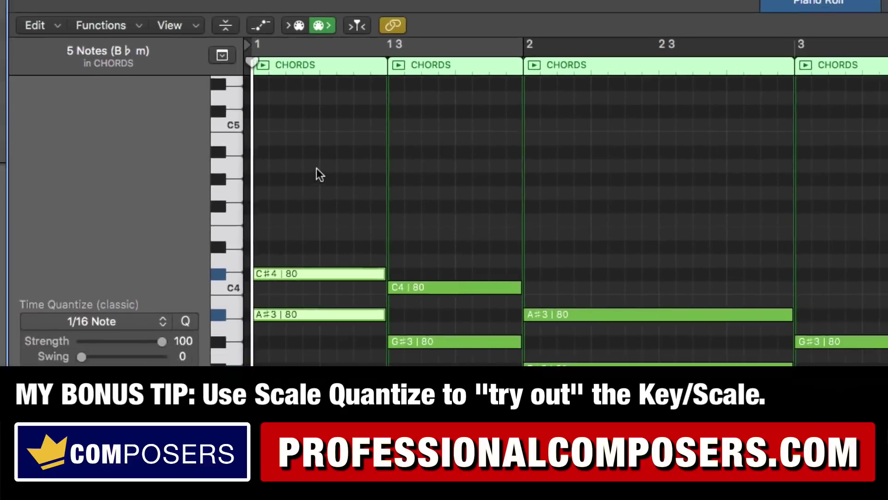
pyautogui.click(361, 184)
pyautogui.moveTo(302, 190); pyautogui.dragTo(484, 474)
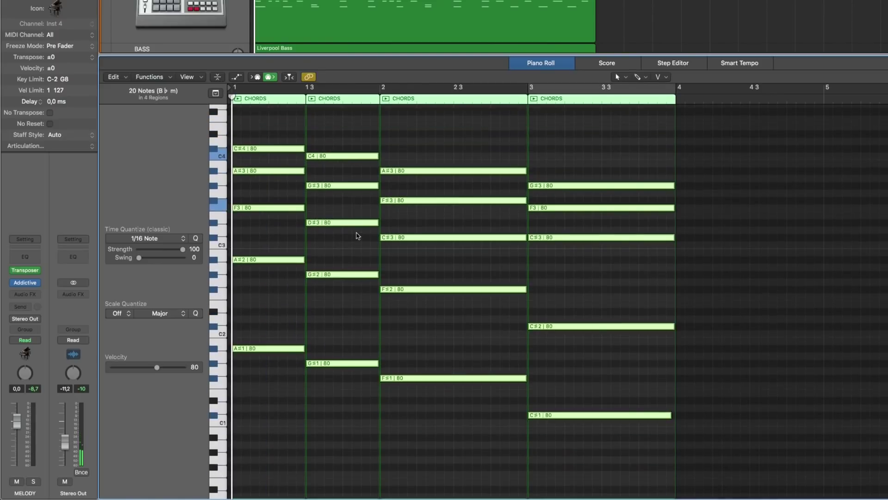
# Set Scale Quantize to key Bb with the Natural Minor scale type.
pyautogui.click(119, 313)
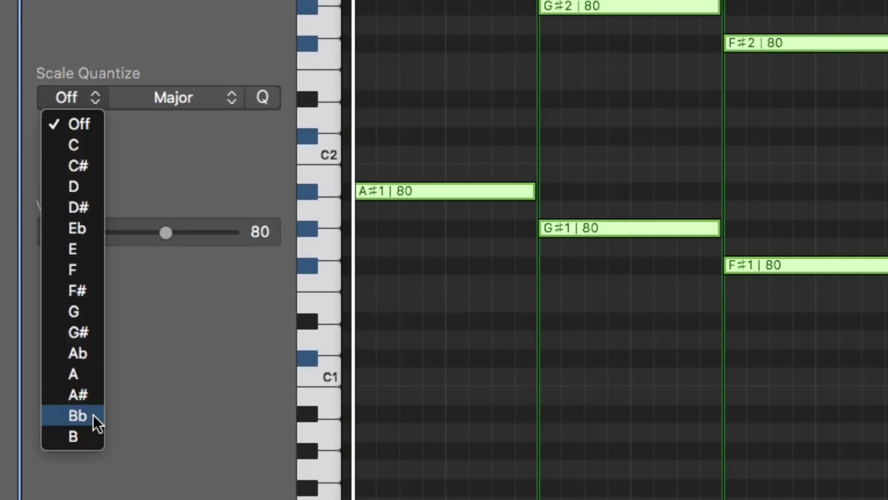
pyautogui.click(106, 431)
pyautogui.click(189, 239)
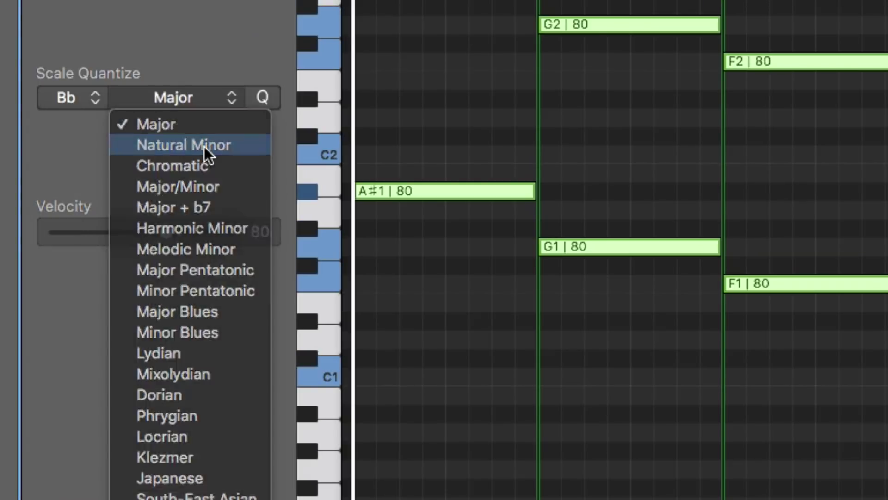
pyautogui.click(204, 146)
pyautogui.click(86, 101)
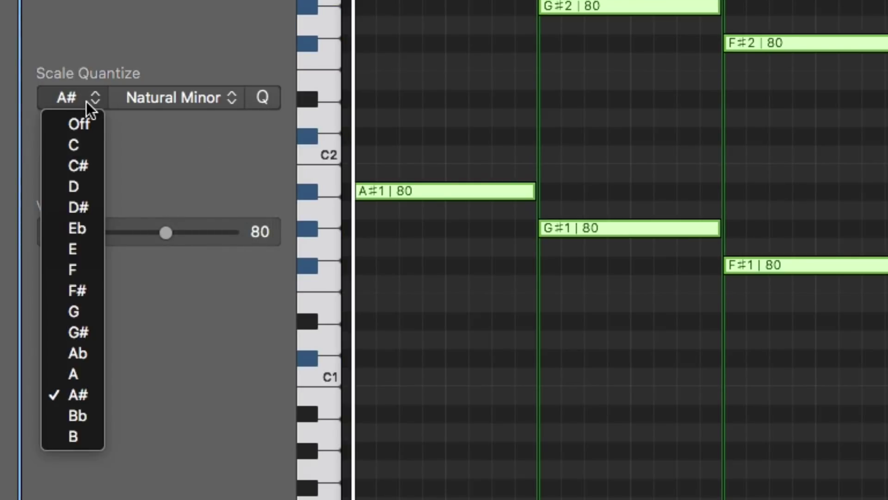
pyautogui.click(81, 415)
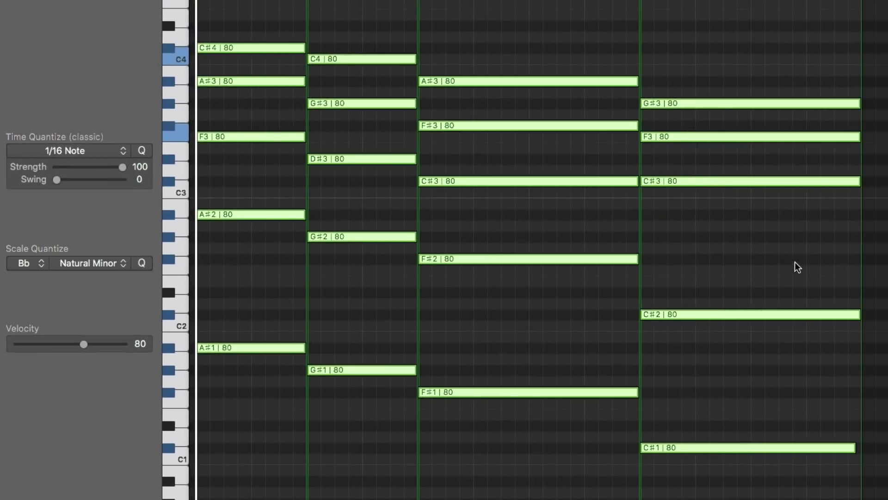
# Turn scale quantizing off to compare, then back on in Bb.
pyautogui.click(38, 264)
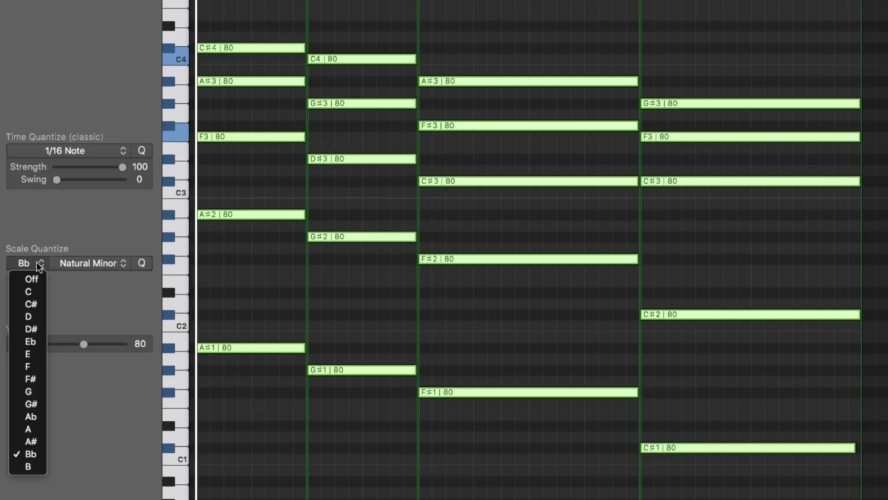
pyautogui.click(34, 278)
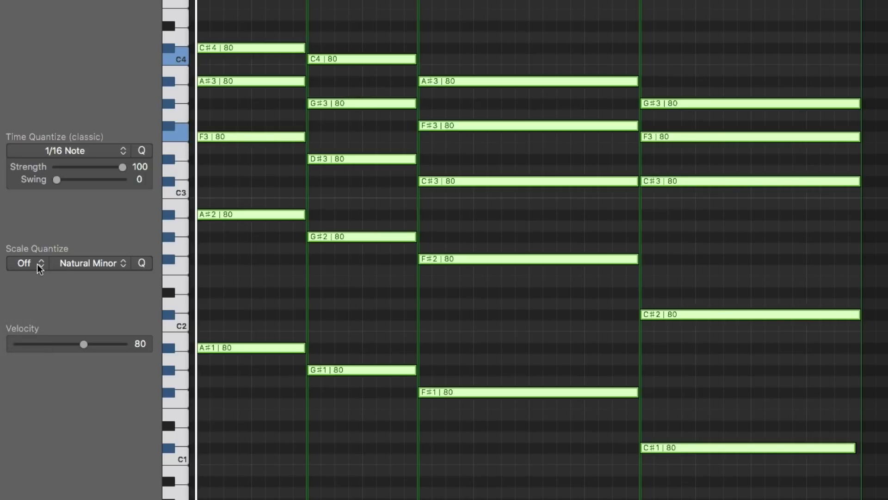
pyautogui.click(39, 264)
pyautogui.click(30, 452)
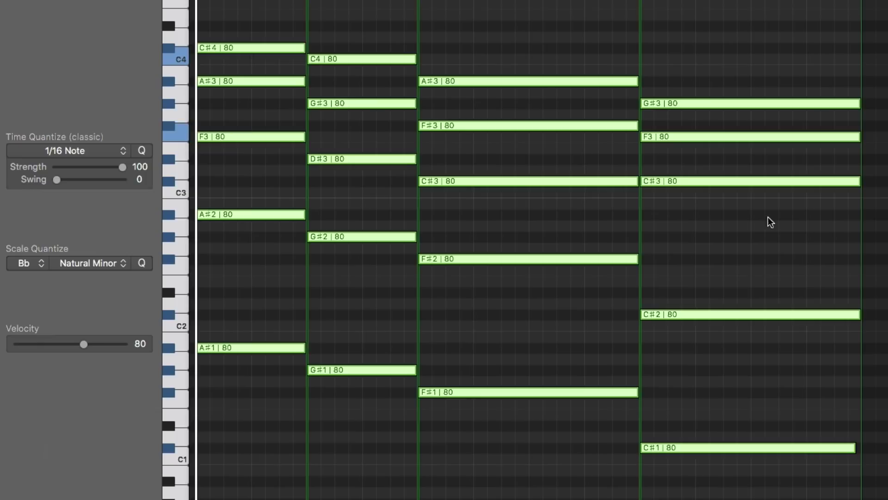